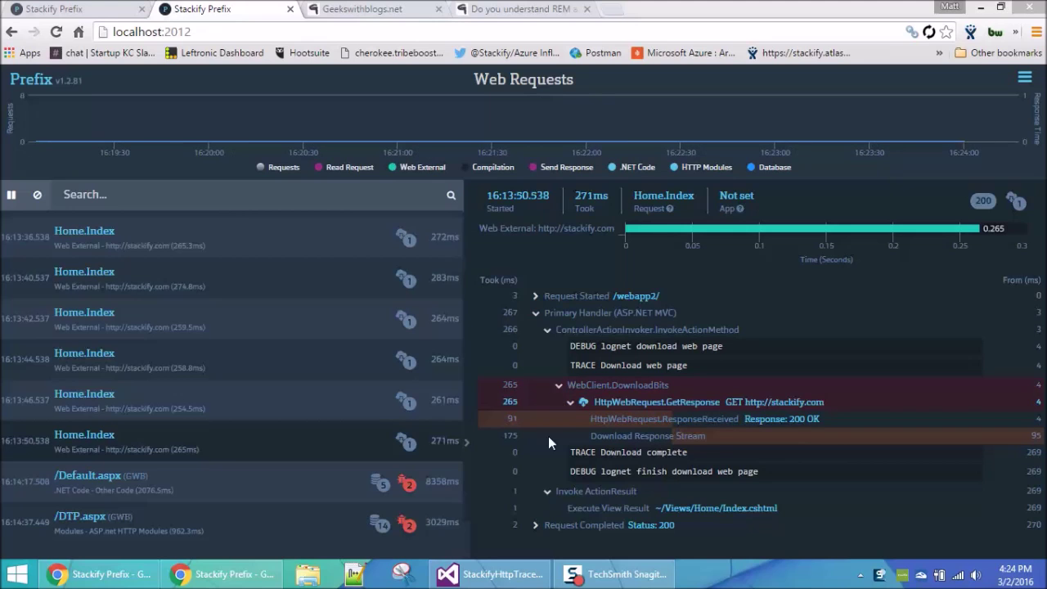
Open the /DTP.aspx request and examine the SQL calls, log statements and caught exceptions in its trace.
left_click(315, 524)
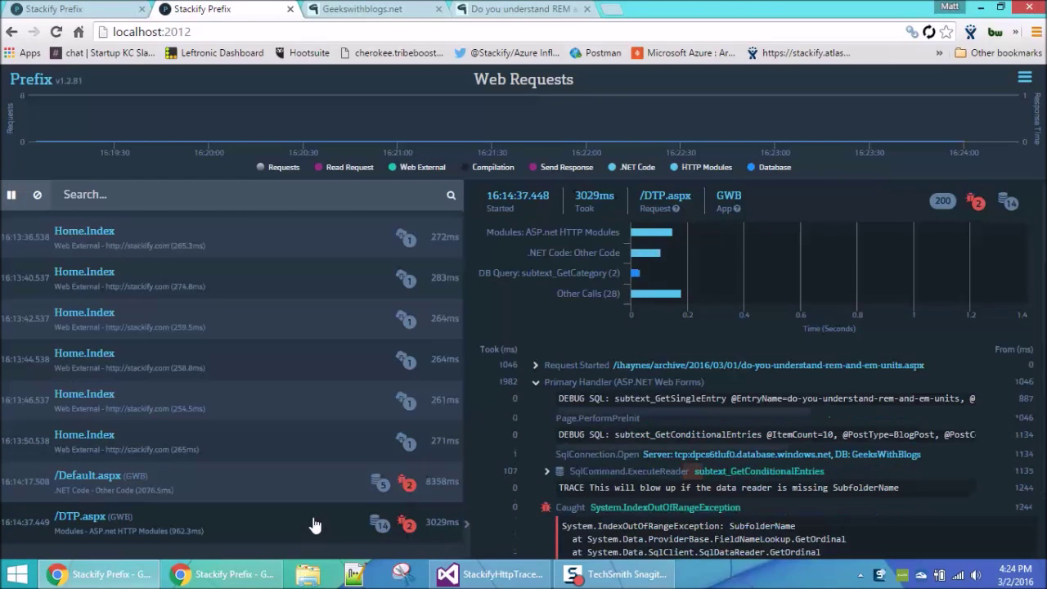
scroll(575, 453, "down", 15)
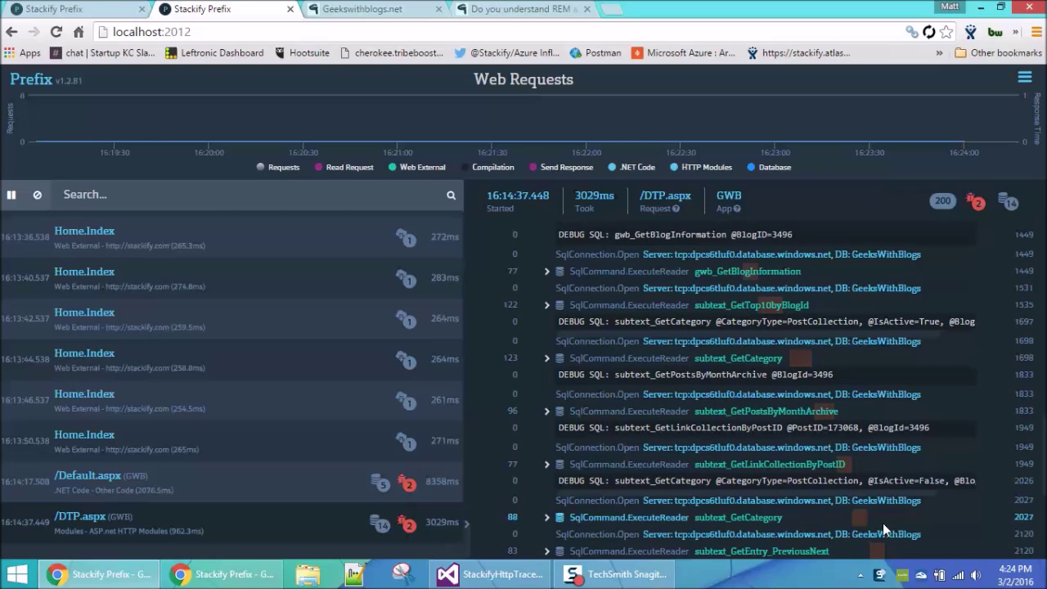
scroll(883, 527, "down", 3)
scroll(883, 523, "down", 4)
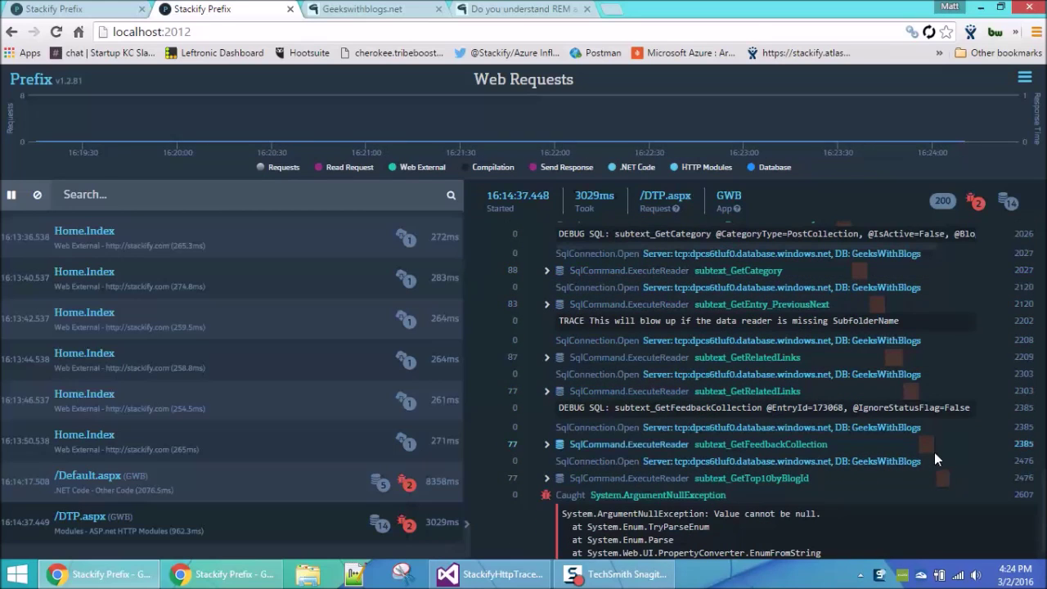
scroll(904, 382, "up", 6)
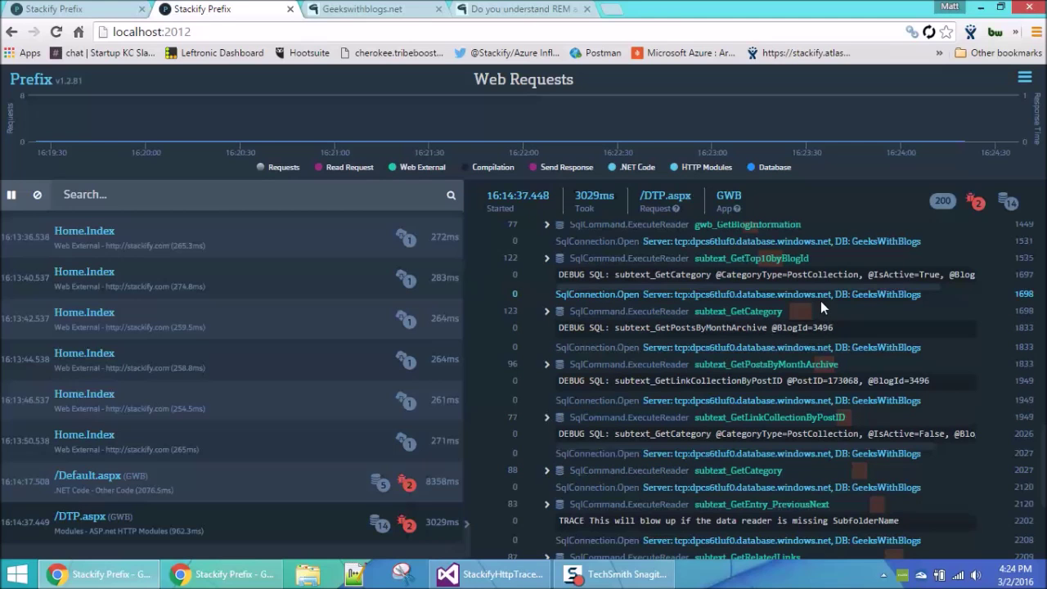
scroll(820, 301, "down", 3)
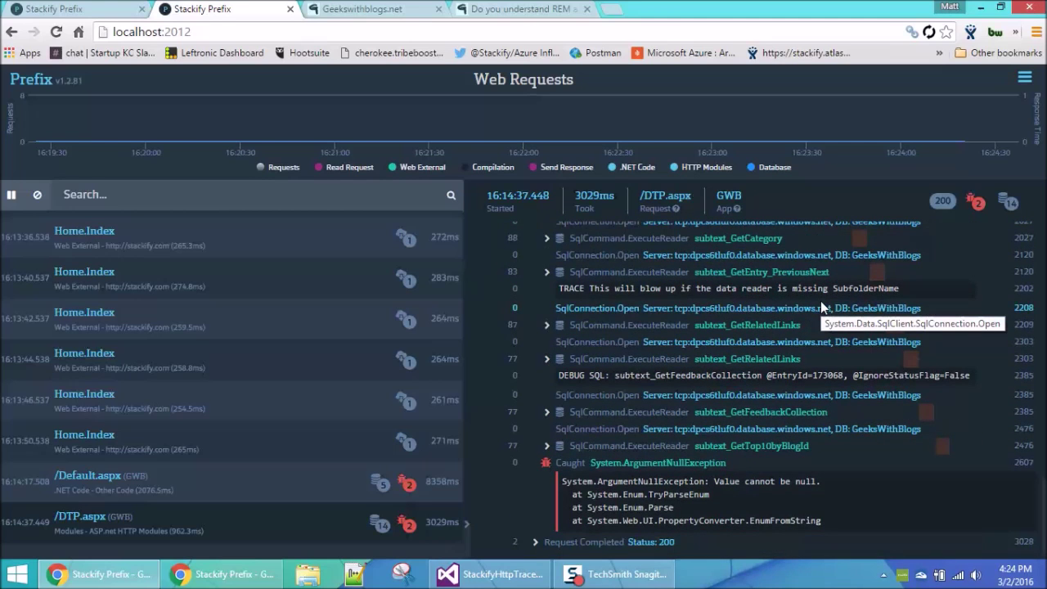
scroll(820, 300, "up", 2)
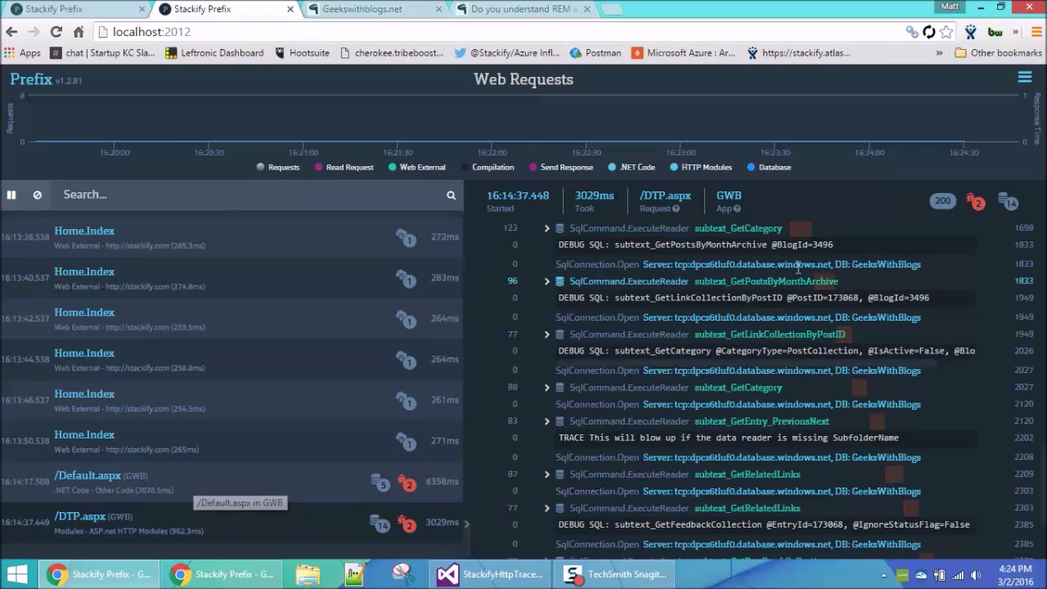
Review the 16:13:50 Home.Index request, and expand the gwb_getTopBloggers query in the /Default.aspx request's trace.
left_click(267, 444)
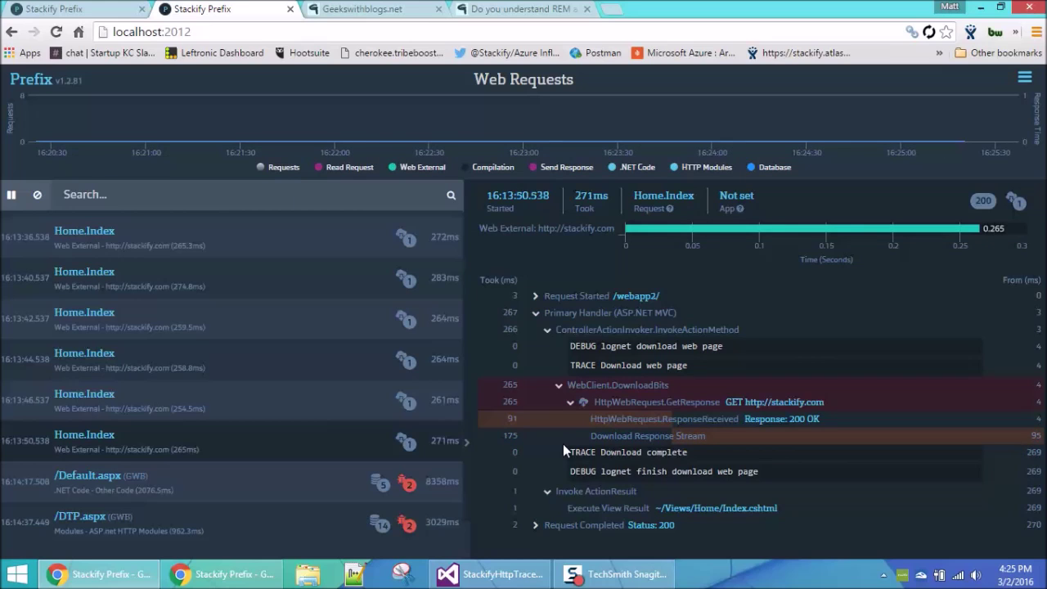
left_click(224, 541)
left_click(246, 483)
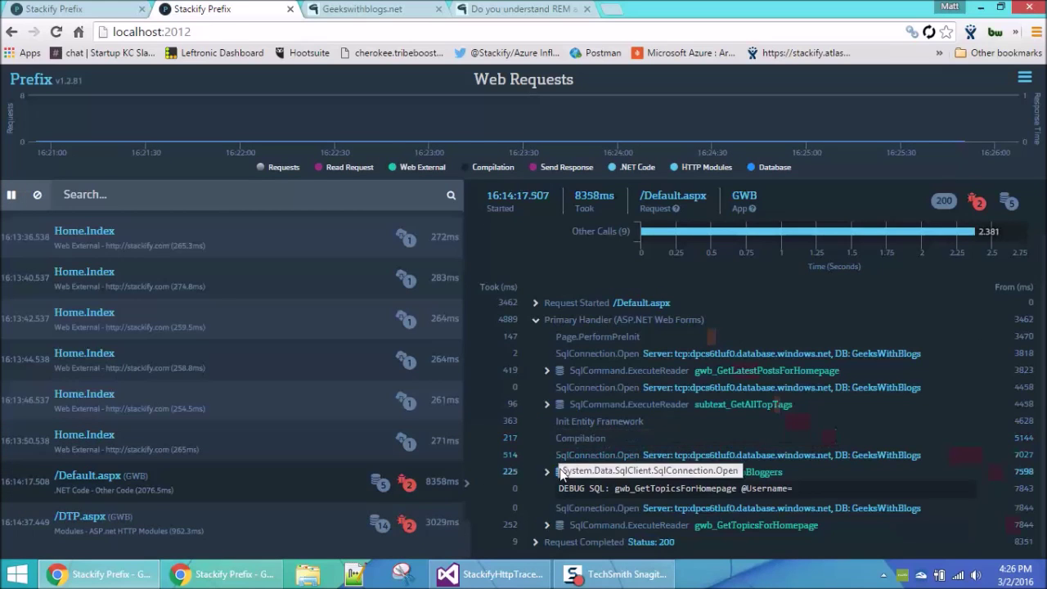
left_click(547, 473)
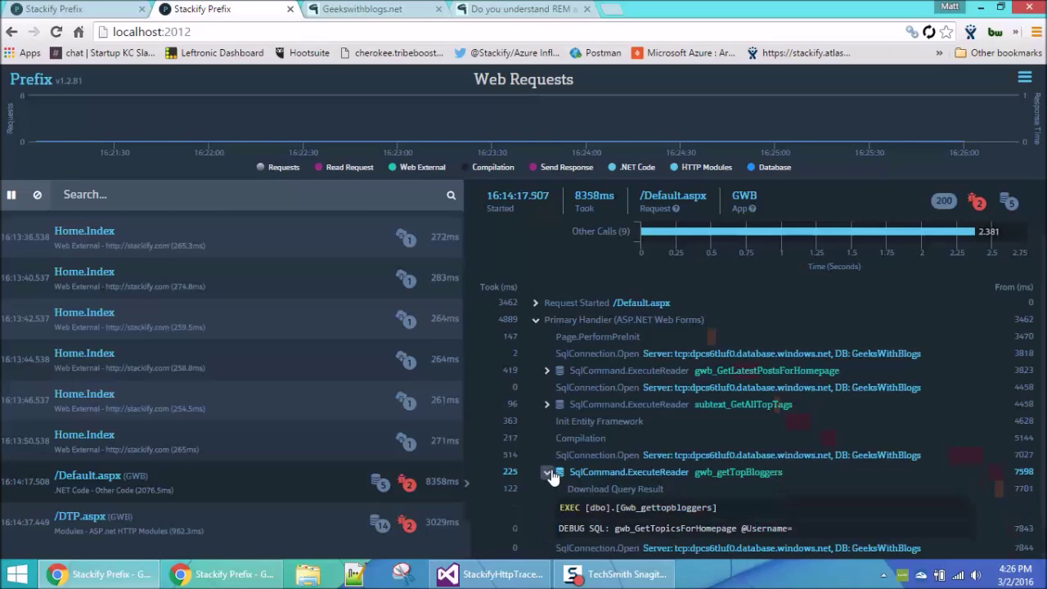
scroll(552, 474, "down", 1)
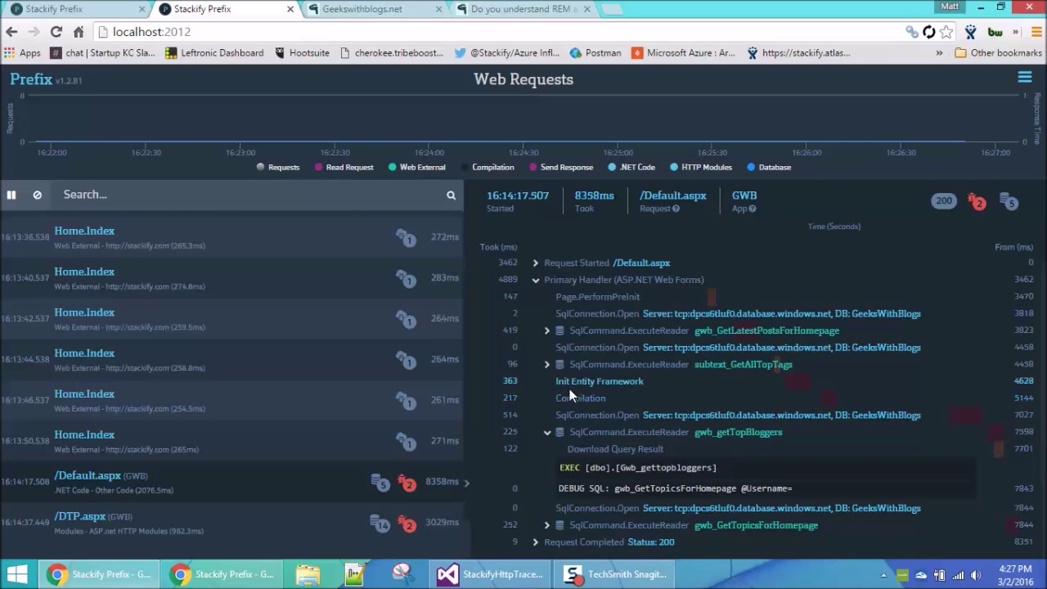
mouse_move(564, 386)
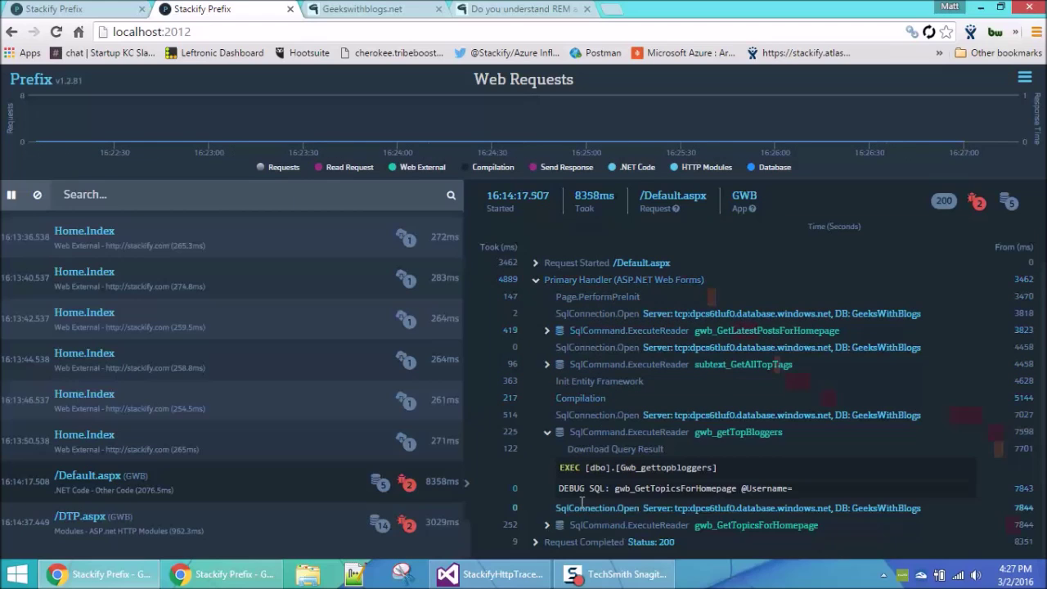
mouse_move(605, 503)
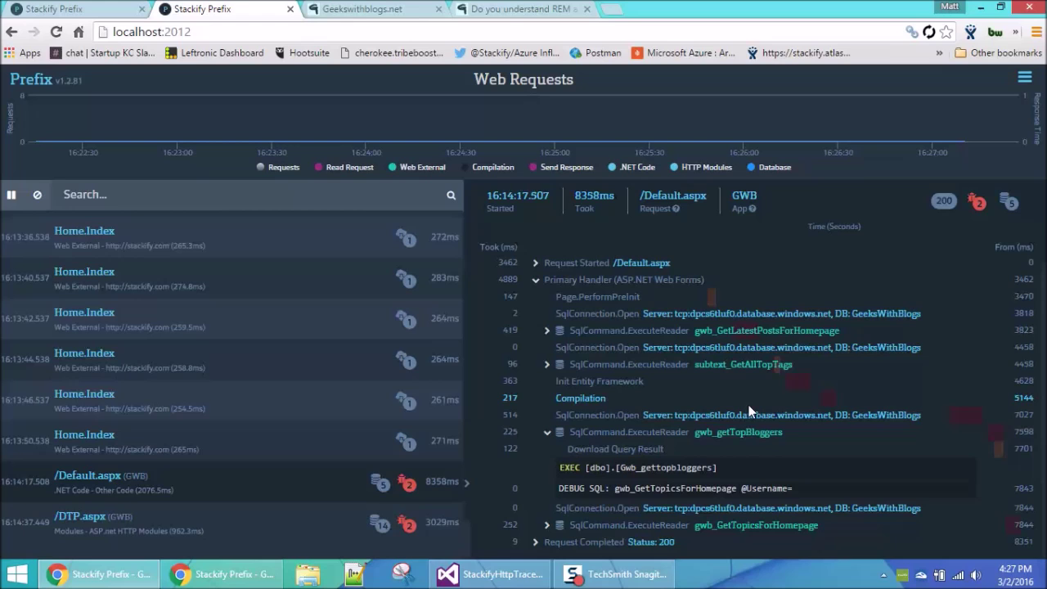
Expand the Request Started and Request Completed sections of the /Default.aspx trace to inspect the headers, response and completion modules.
left_click(535, 264)
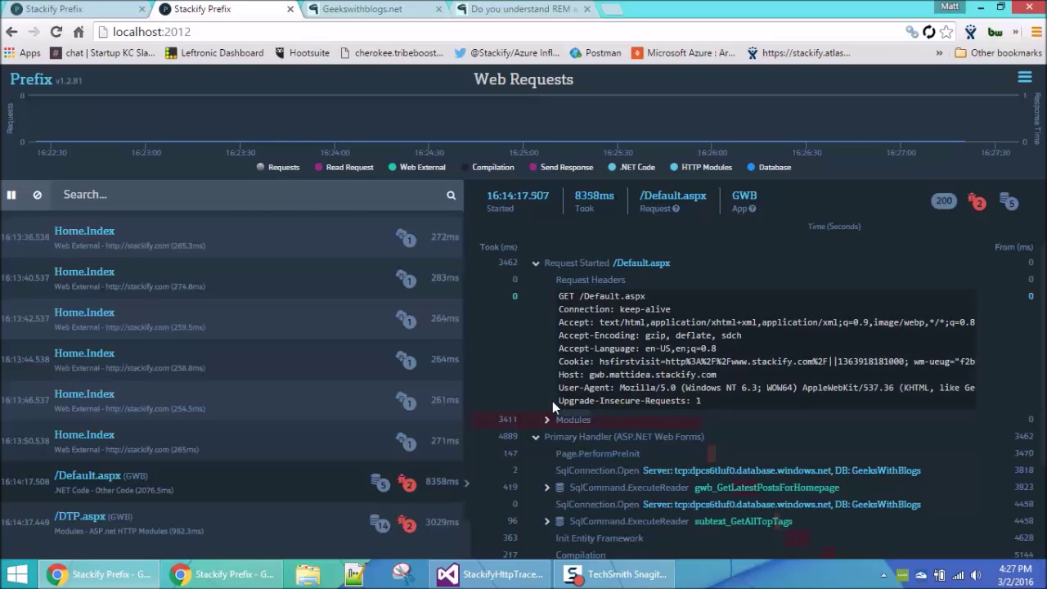
scroll(552, 400, "down", 2)
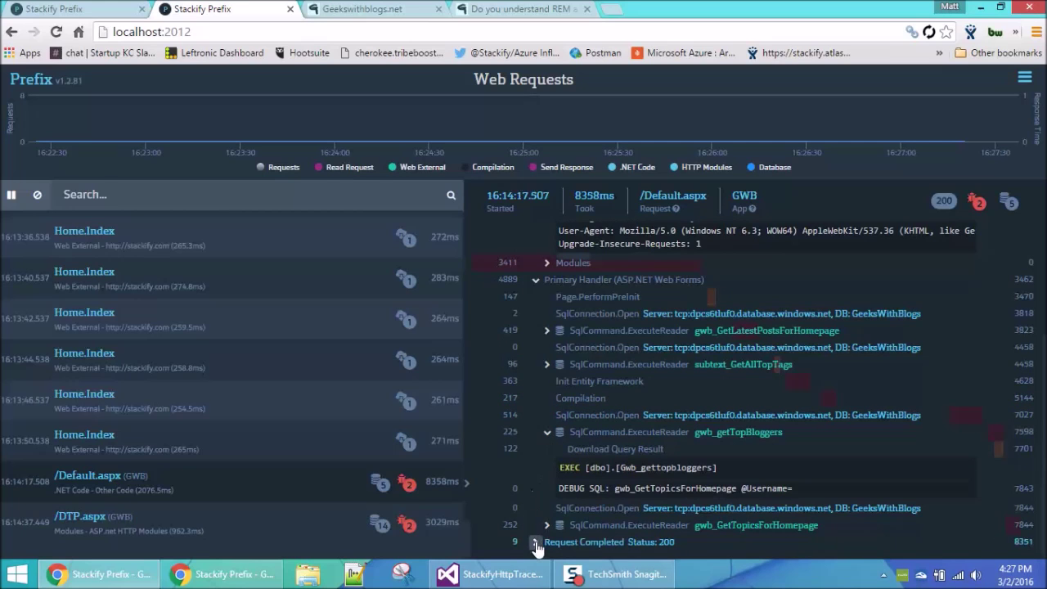
left_click(536, 543)
scroll(535, 541, "down", 3)
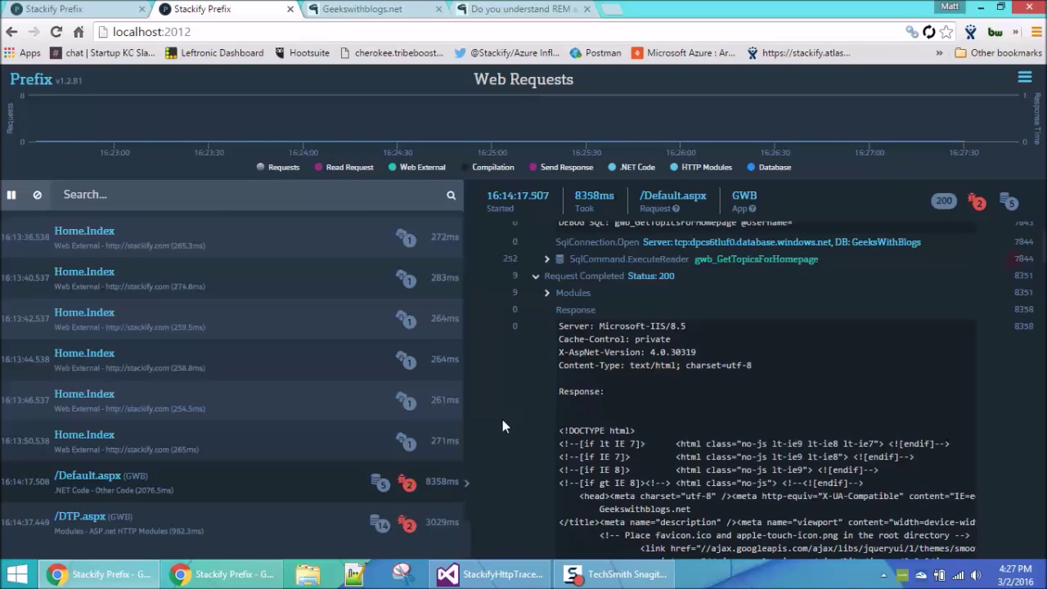
scroll(503, 420, "up", 1)
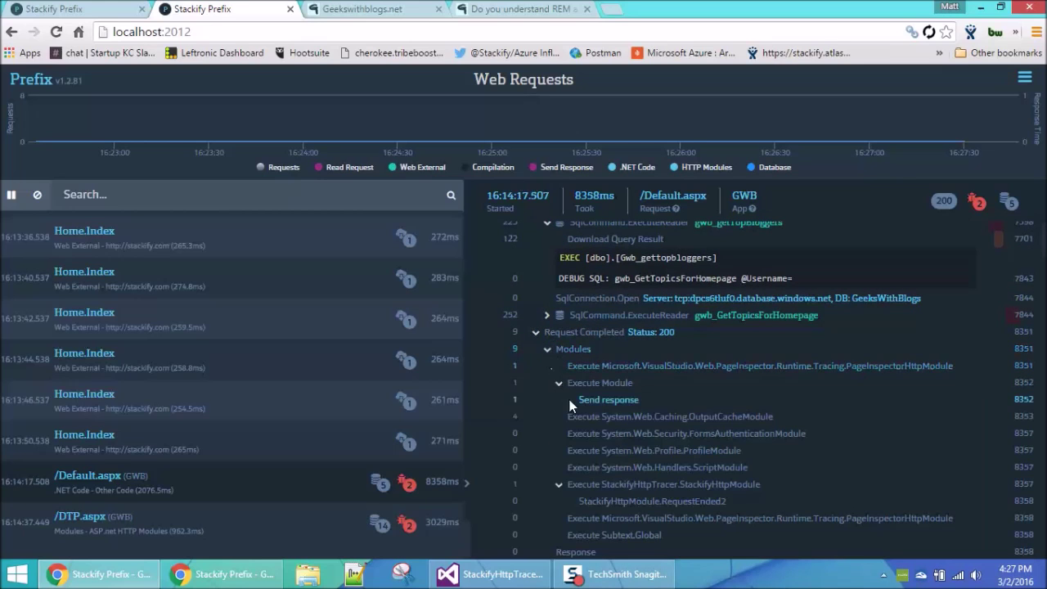
scroll(546, 495, "down", 1)
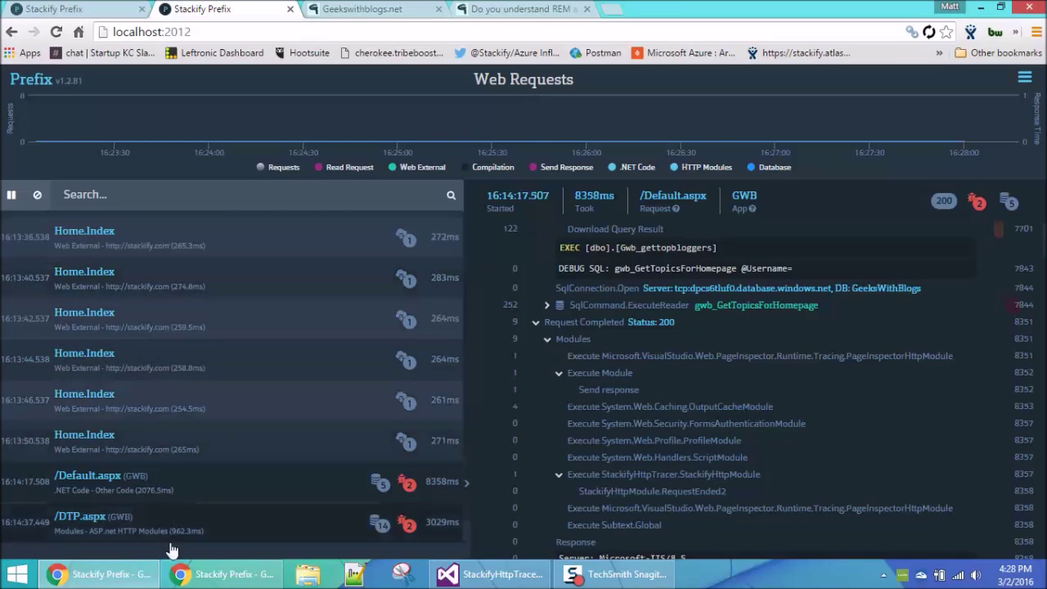
Open the /Default.aspx request's trace in a separate browser tab and view it.
middle_click(175, 482)
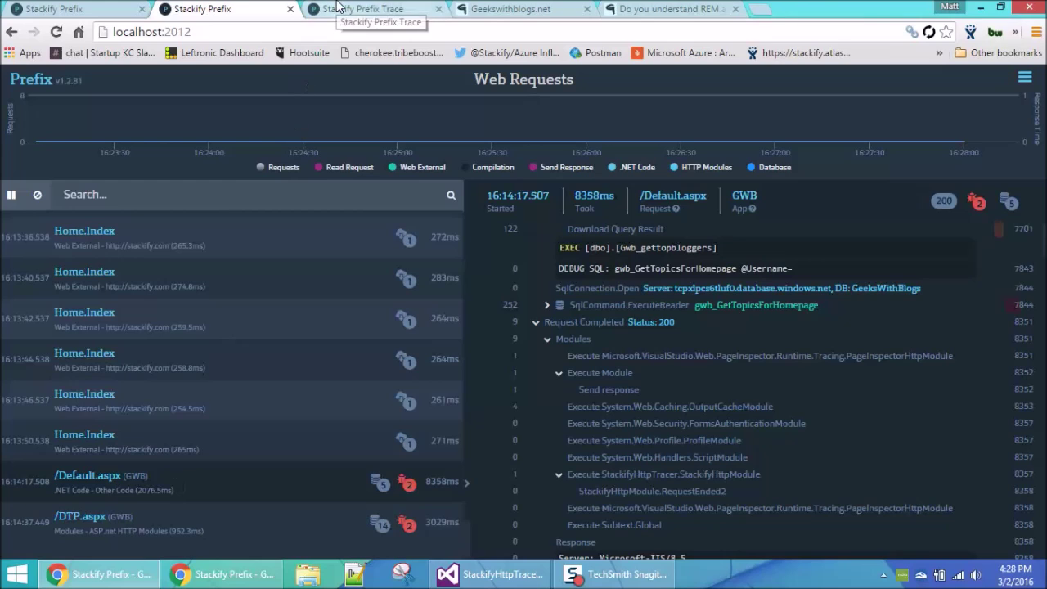
left_click(336, 8)
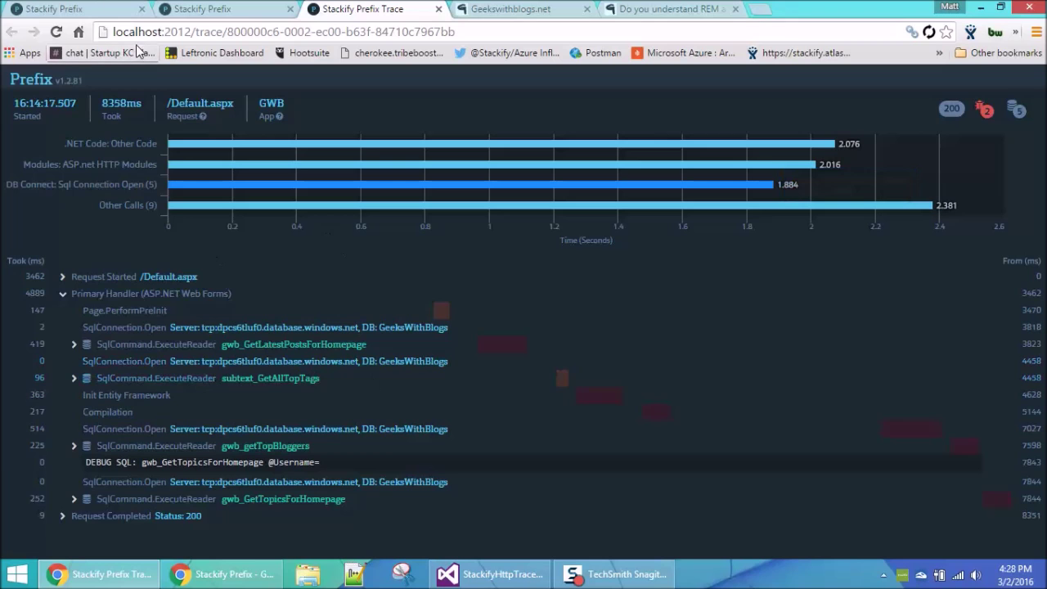
Switch to the demo.prefix.io page and open the 16:21:57 stackify.devices request.
left_click(92, 7)
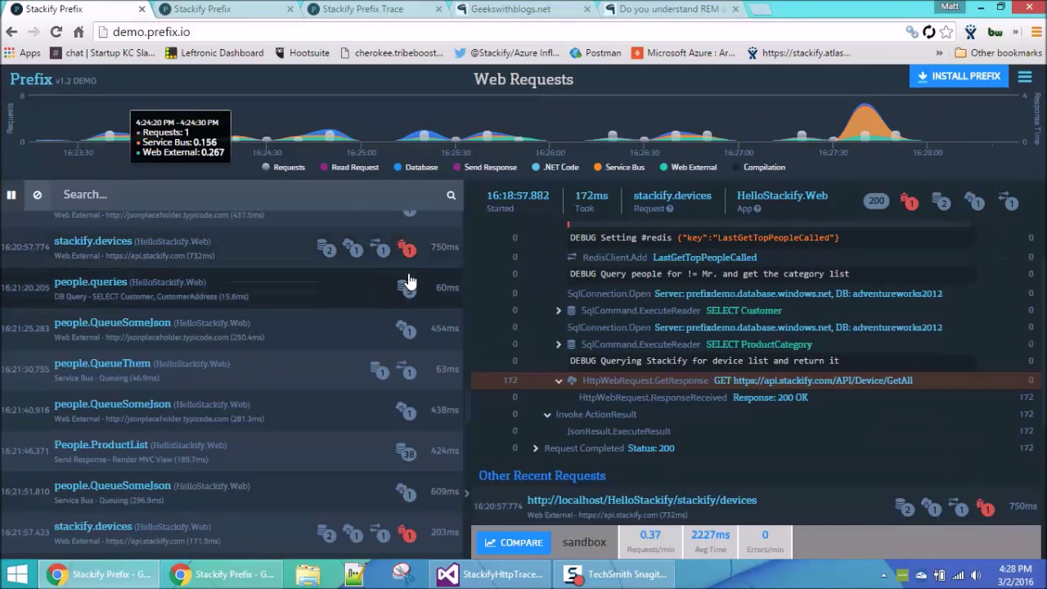
scroll(355, 395, "down", 3)
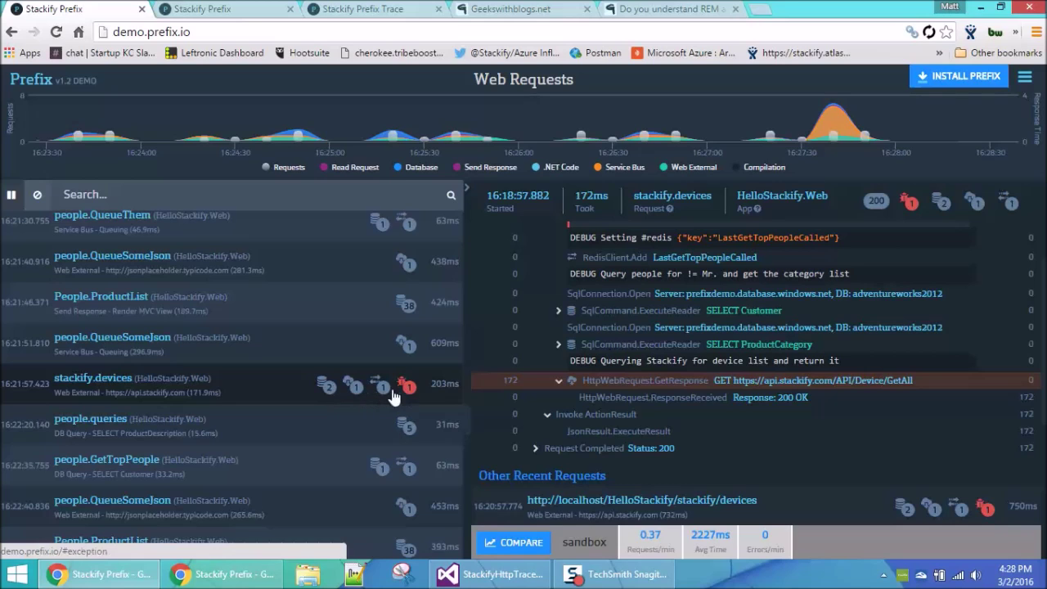
left_click(328, 395)
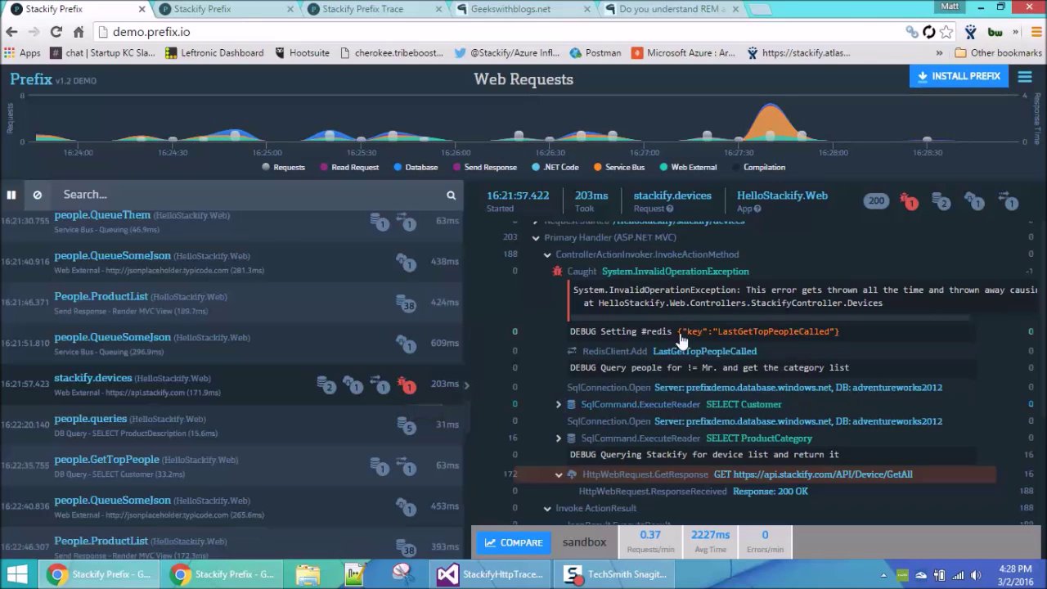
Expand the logged JSON of the #redis debug statement and the SELECT ProductCategory query in the stackify.devices trace.
left_click_drag(647, 367, 790, 368)
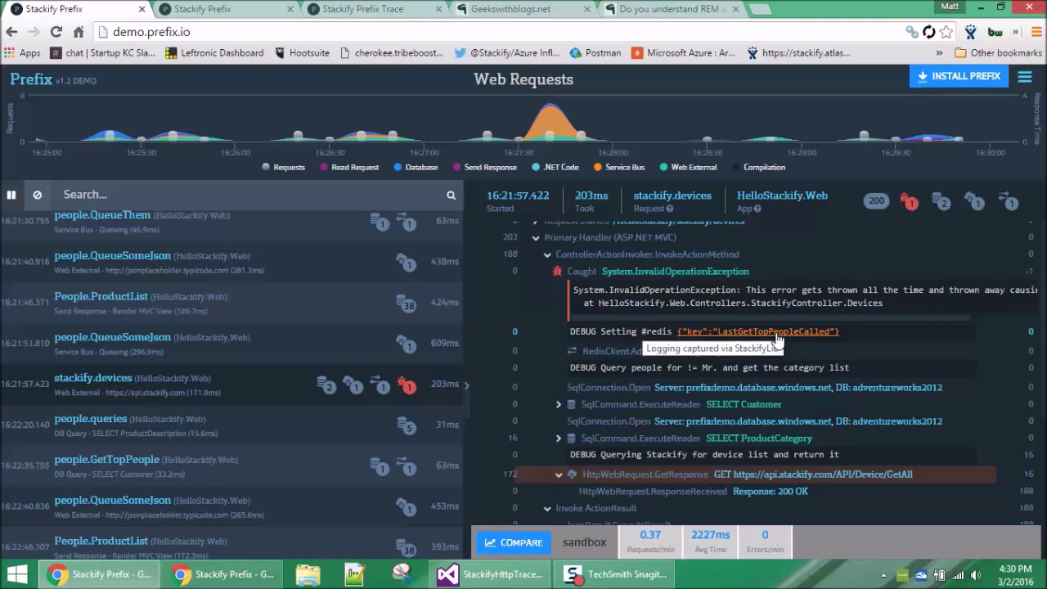
left_click(766, 338)
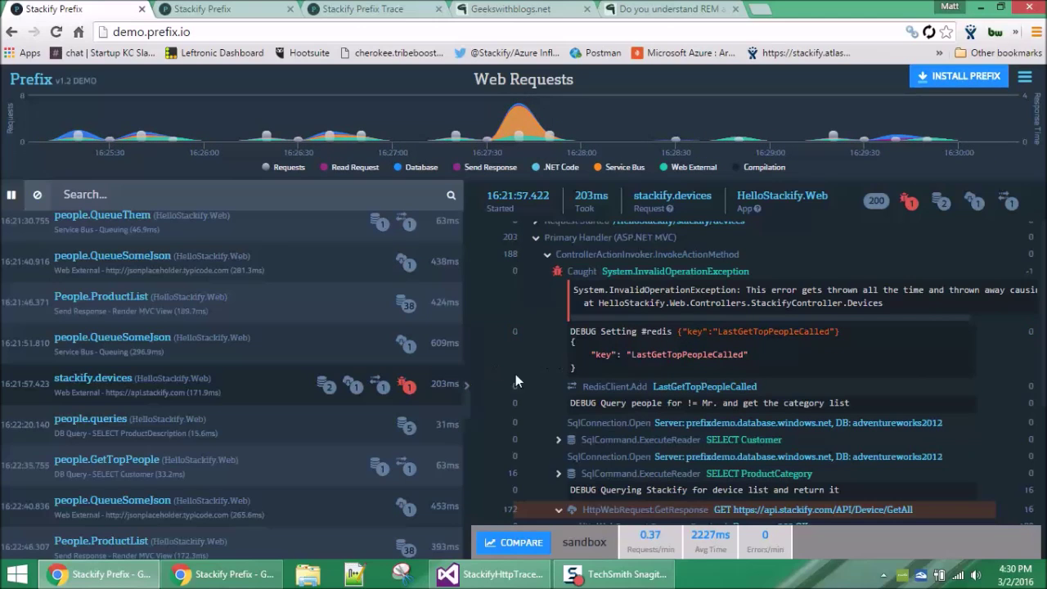
scroll(532, 390, "down", 2)
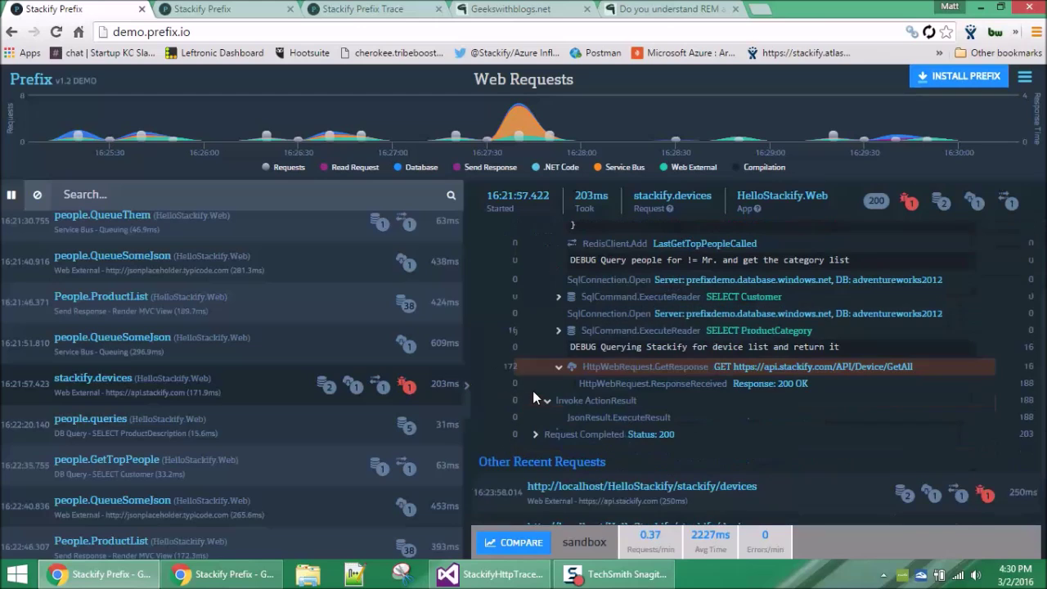
left_click(559, 321)
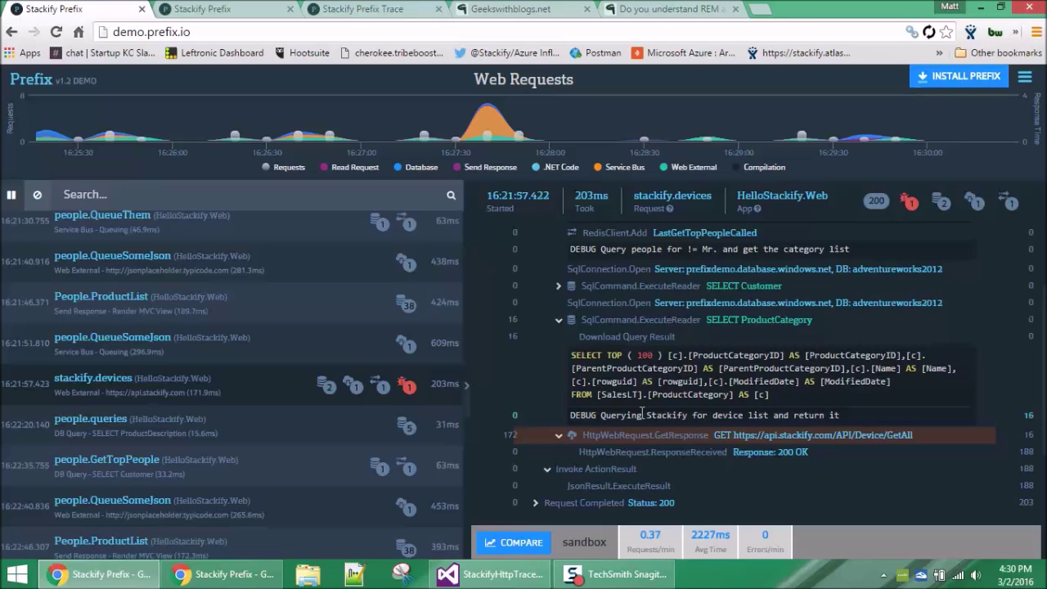
Browse the request list to its newest entries, and return it to the selected stackify.devices request.
scroll(446, 421, "down", 1)
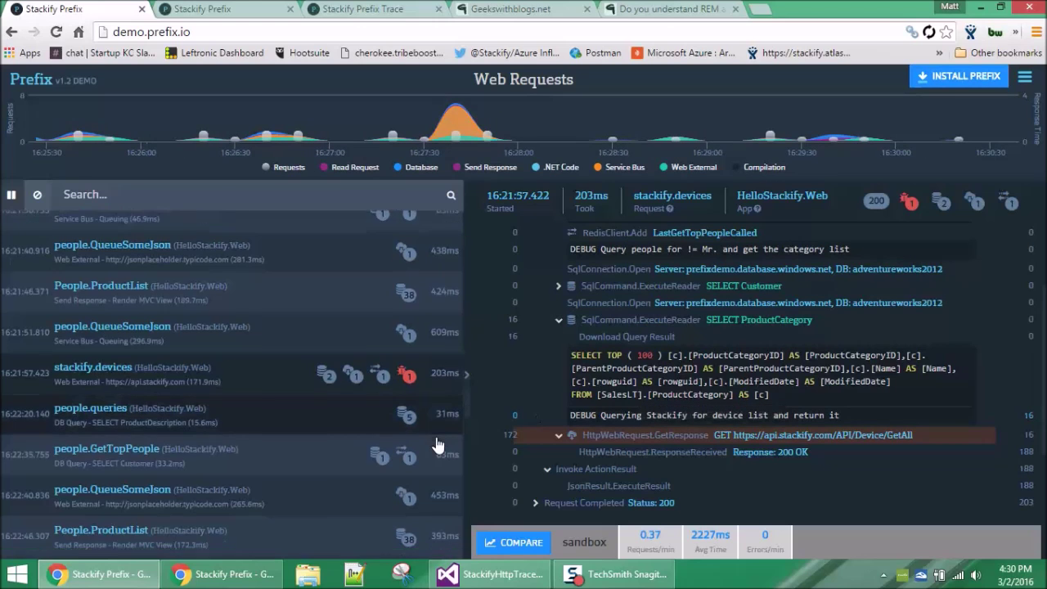
scroll(436, 444, "up", 2)
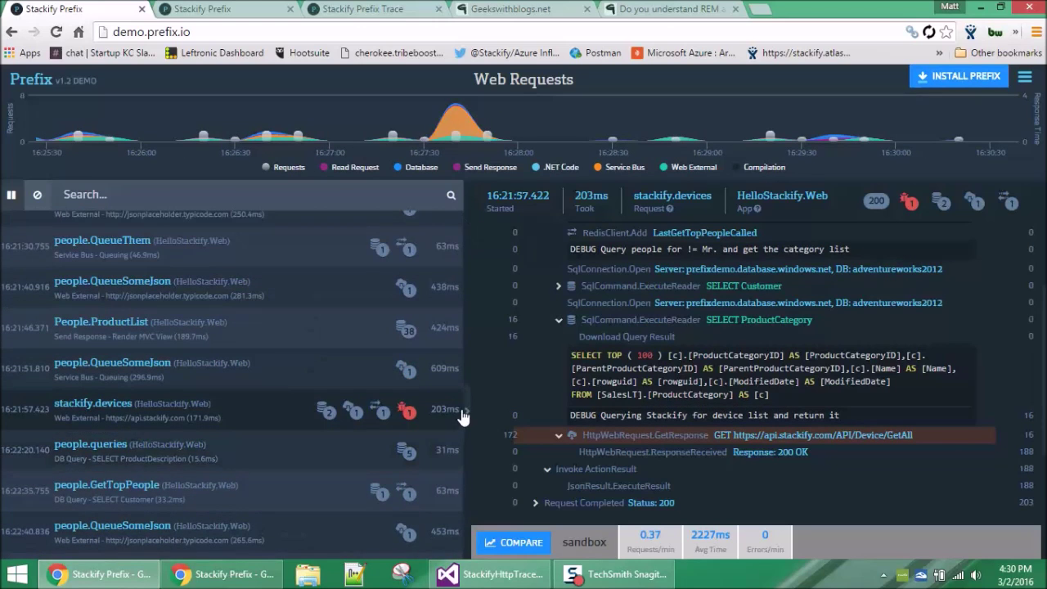
scroll(307, 485, "down", 10)
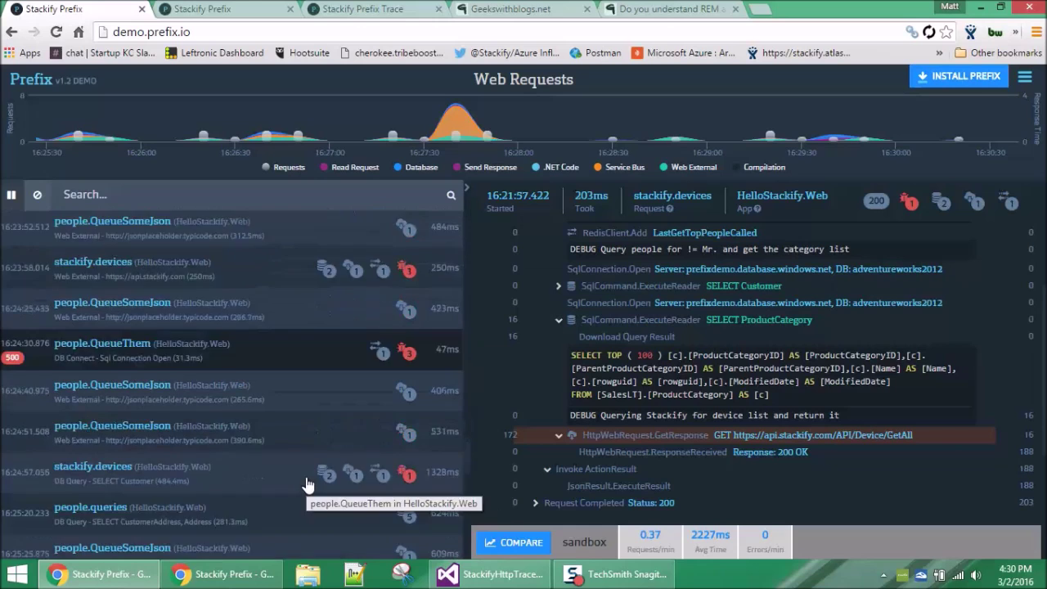
scroll(343, 484, "down", 5)
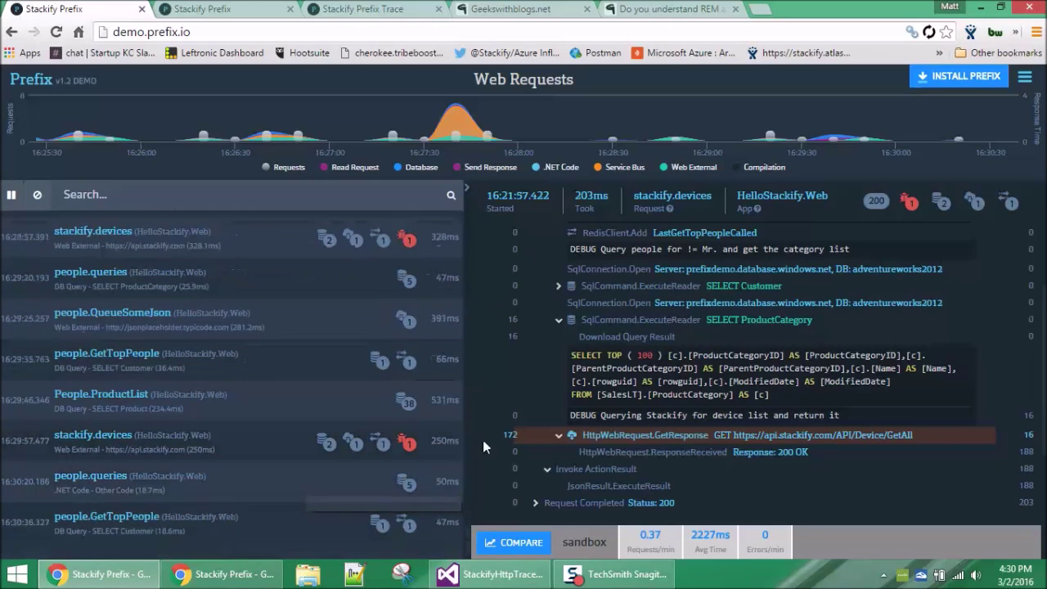
left_click(466, 191)
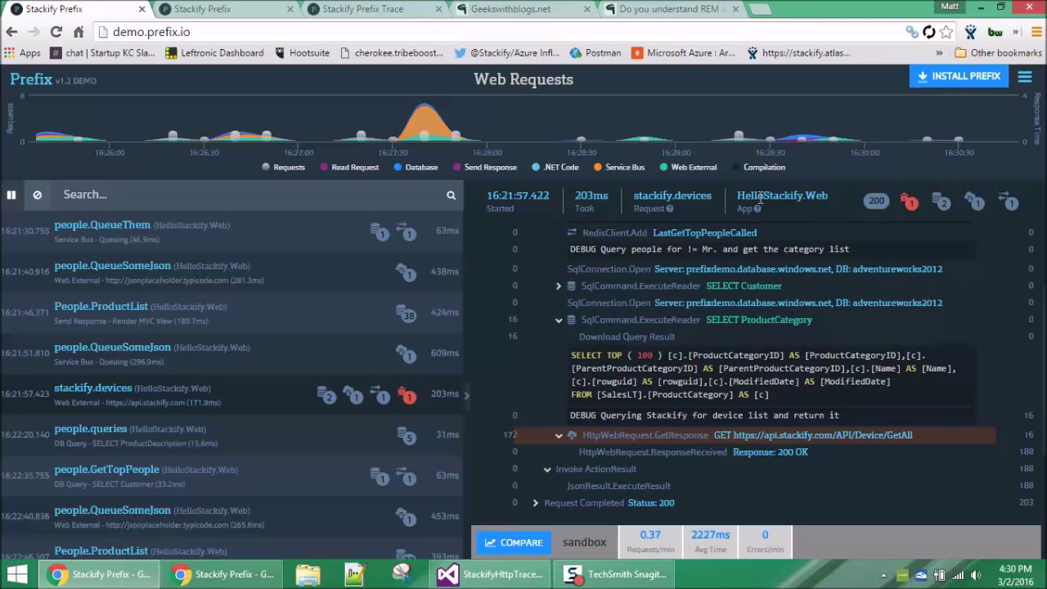
Review the stackify.devices request's app and request details, and reread its trace from the timing chart to Request Completed.
mouse_move(756, 211)
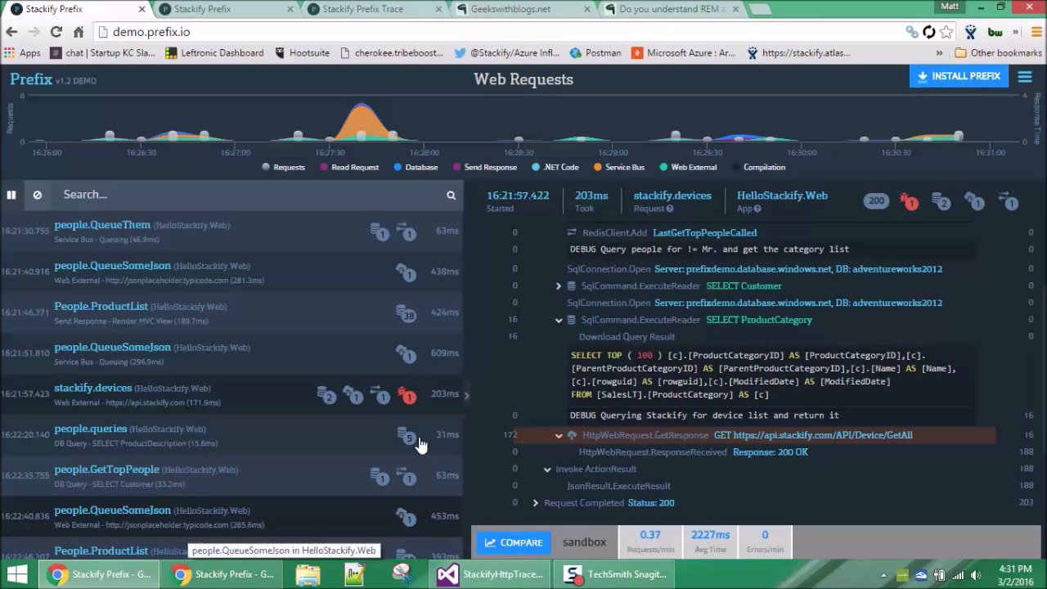
mouse_move(668, 207)
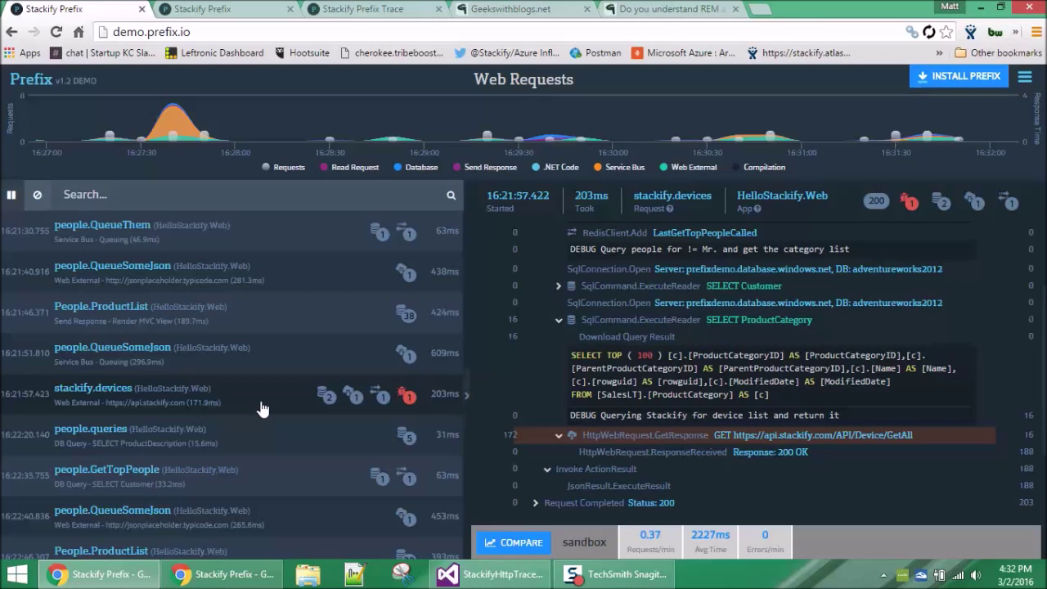
scroll(539, 327, "up", 3)
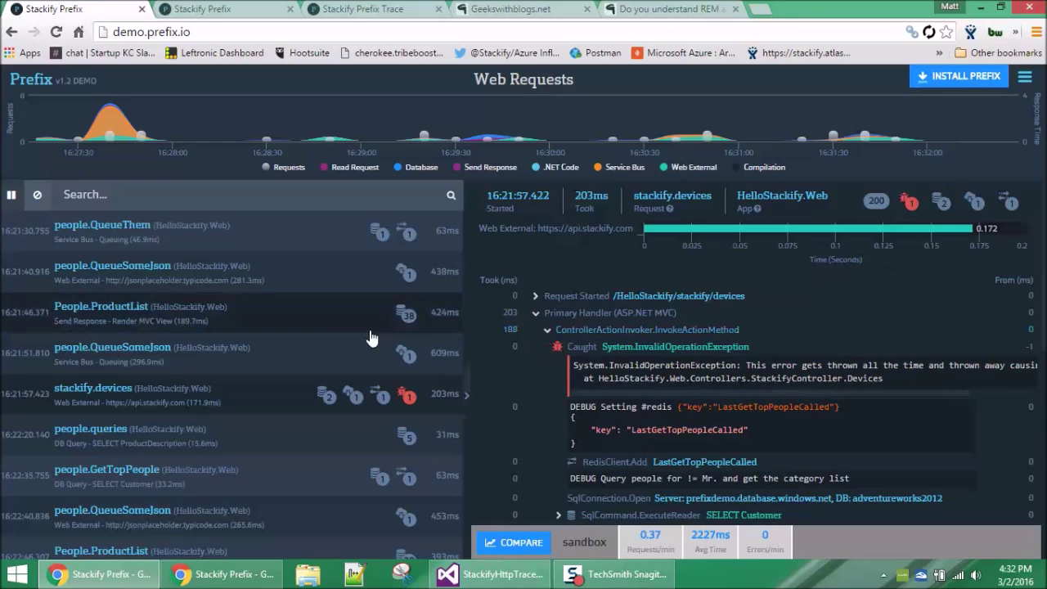
scroll(513, 361, "down", 3)
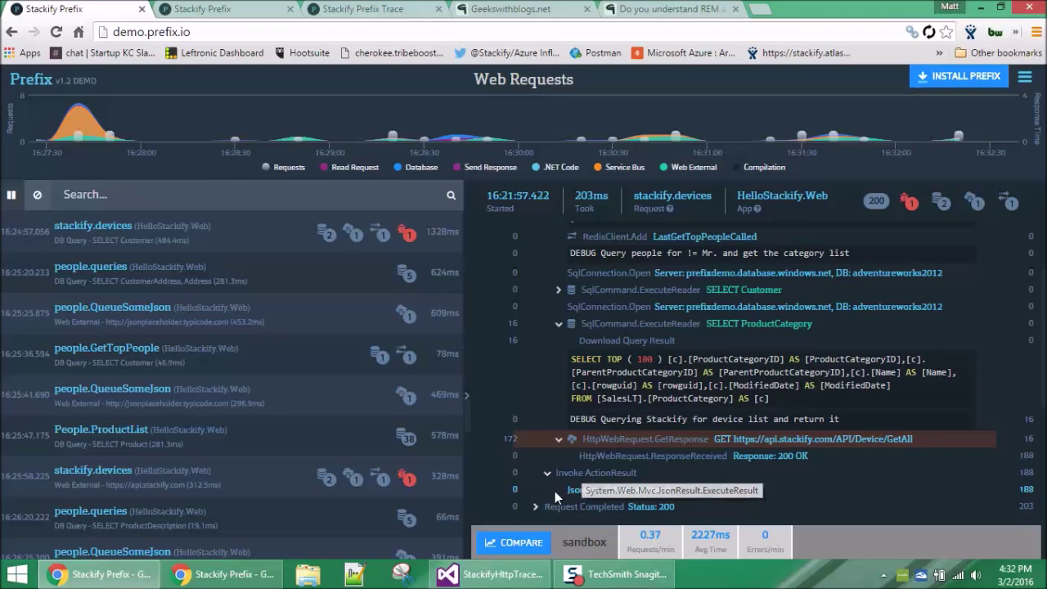
Expand Request Completed in the stackify.devices trace to read its response, and open the 16:25:36 people.GetTopPeople request's trace.
left_click(535, 507)
scroll(537, 509, "down", 5)
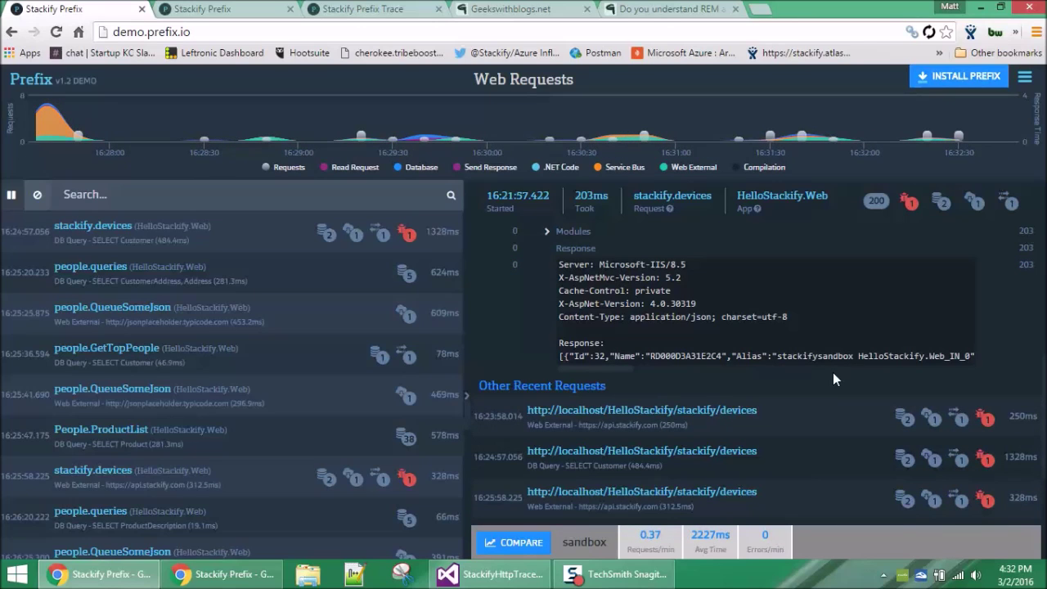
left_click(298, 365)
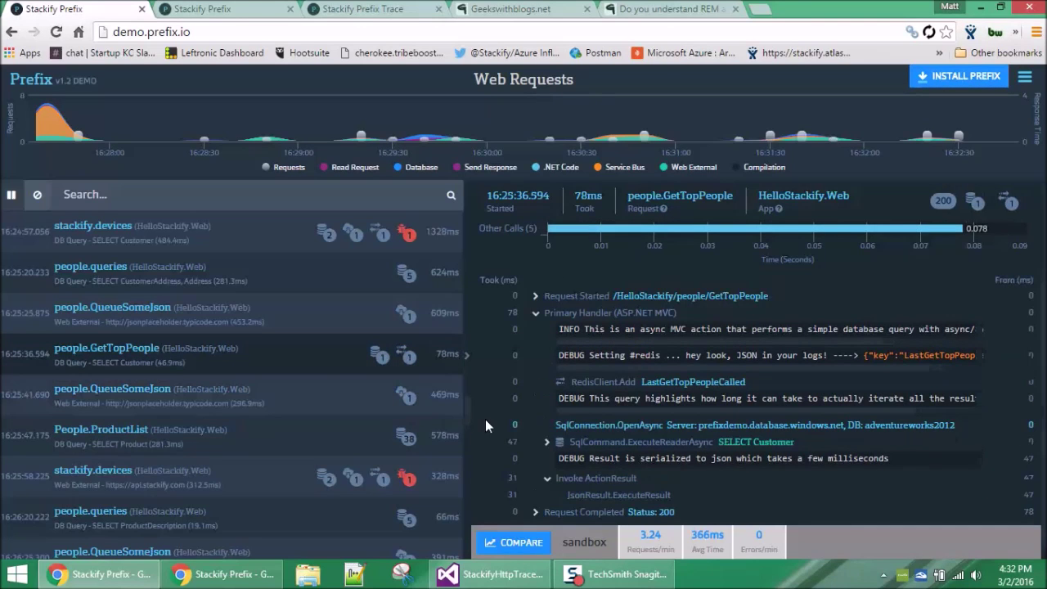
scroll(485, 418, "down", 1)
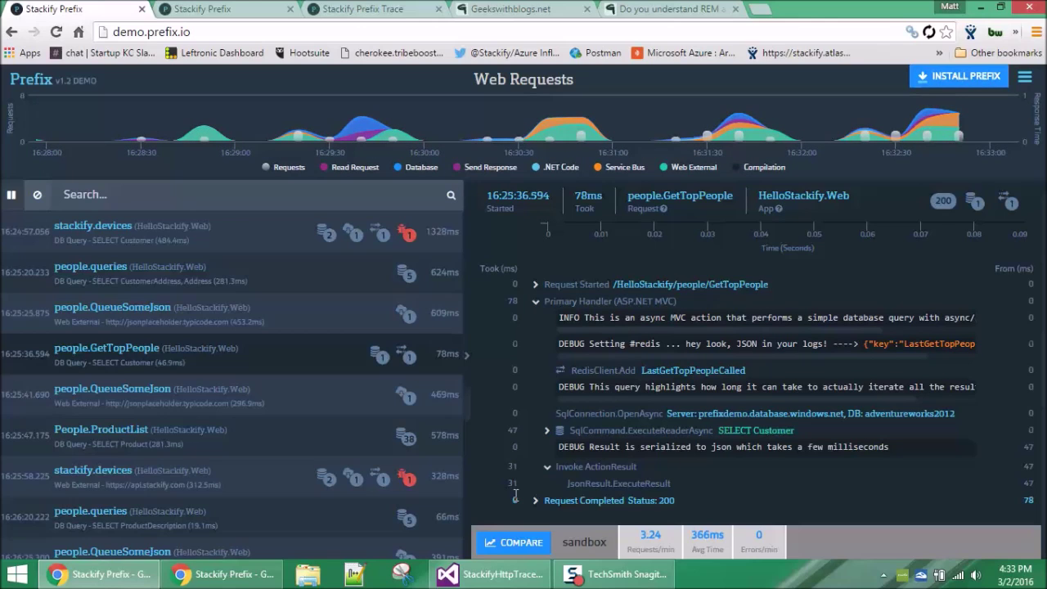
Open the 16:25:47 People.ProductList request and examine the repeated SELECT ProductCategory queries under its Execute View Result.
left_click(274, 452)
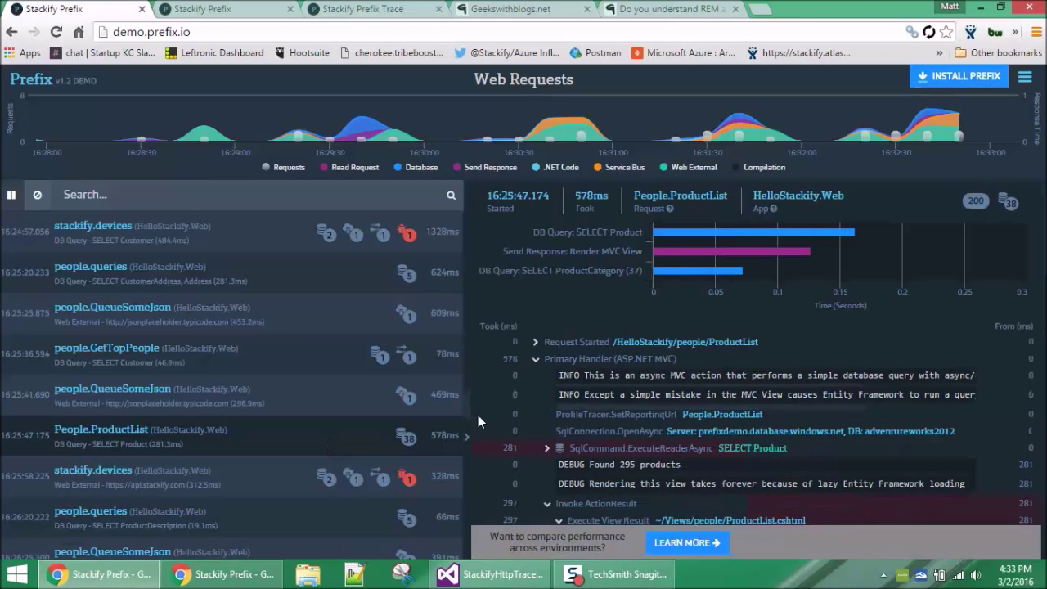
scroll(478, 415, "down", 2)
scroll(477, 415, "down", 1)
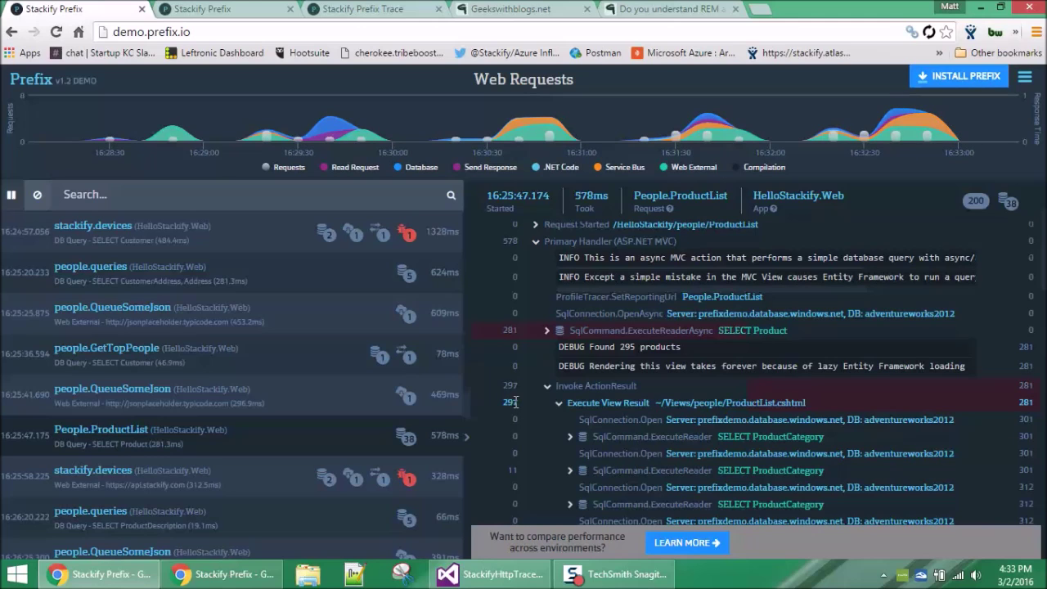
scroll(565, 423, "down", 1)
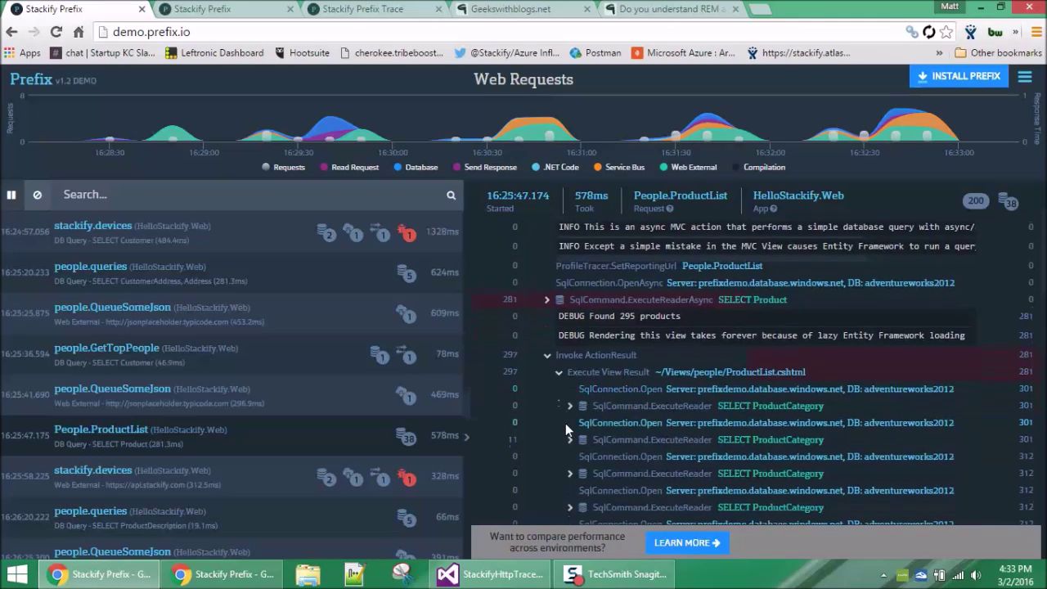
scroll(596, 439, "down", 6)
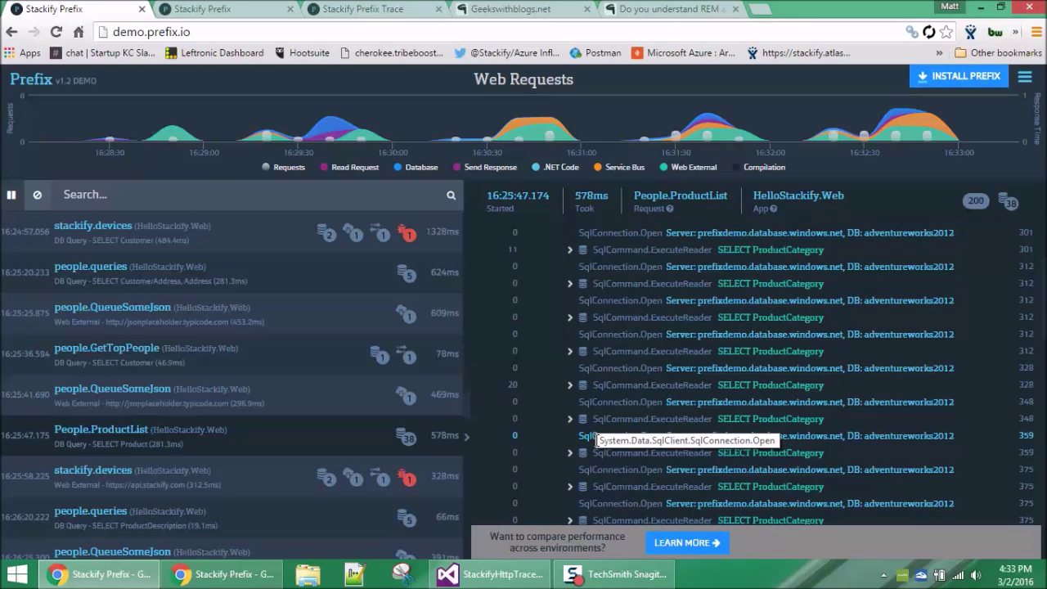
Compare the People.ProductList trace's SELECT Product and Execute View Result timings with the request's timing chart.
scroll(596, 440, "up", 4)
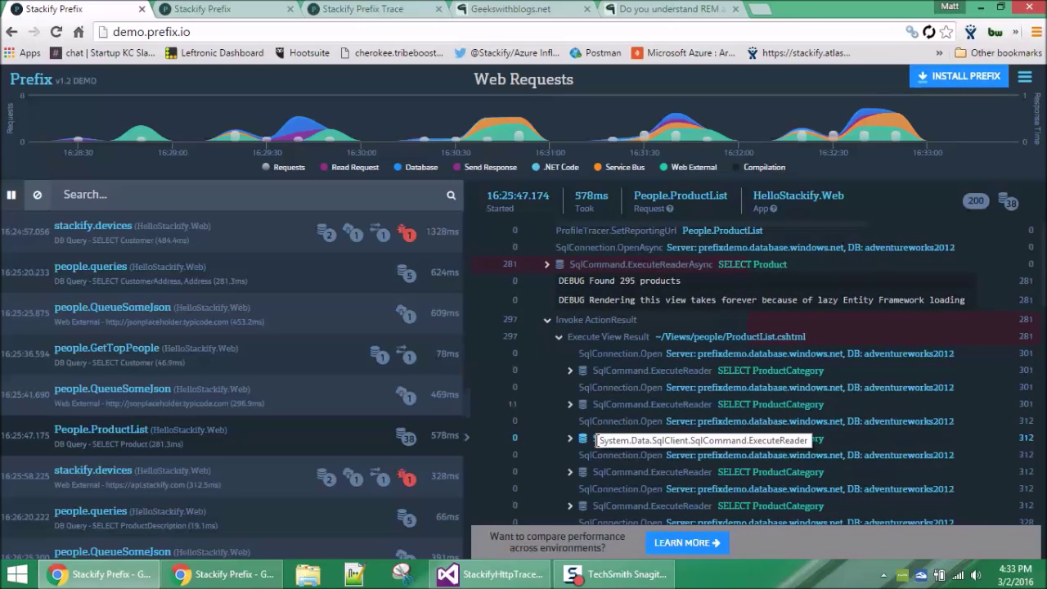
scroll(596, 439, "up", 2)
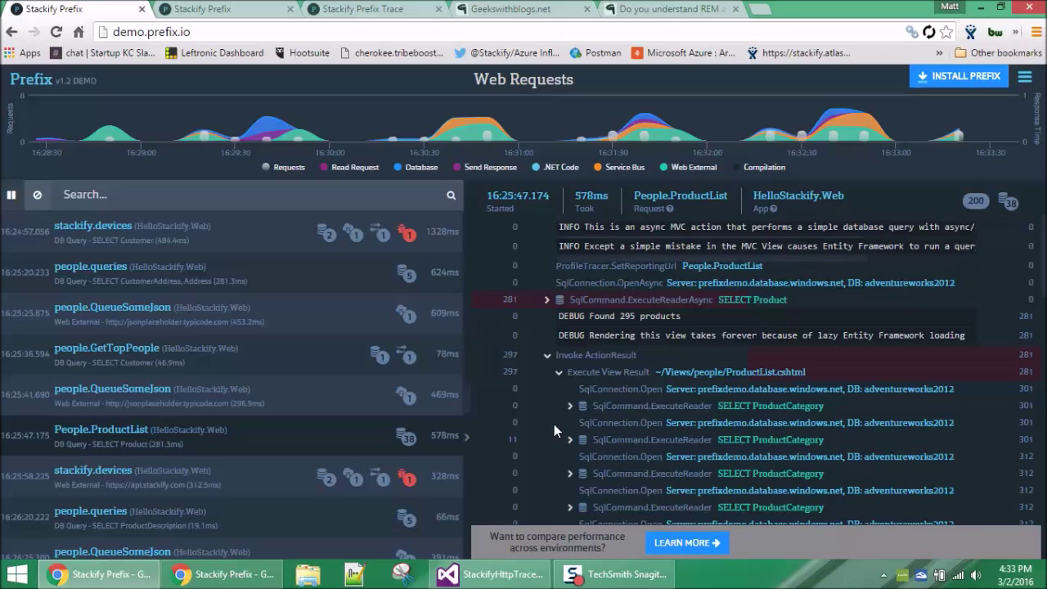
scroll(553, 424, "up", 2)
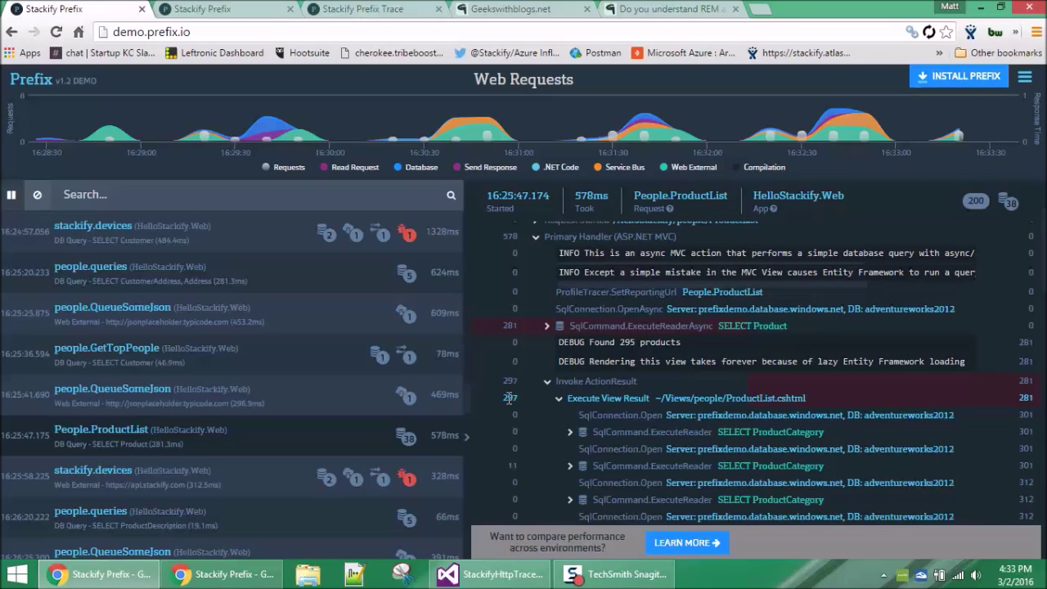
scroll(507, 397, "up", 3)
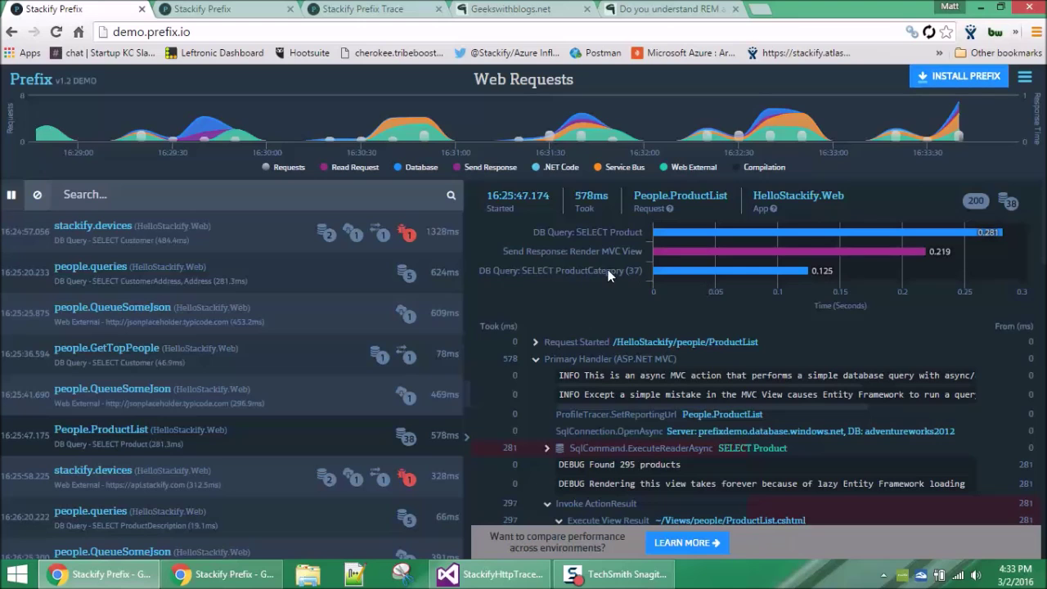
scroll(606, 279, "down", 3)
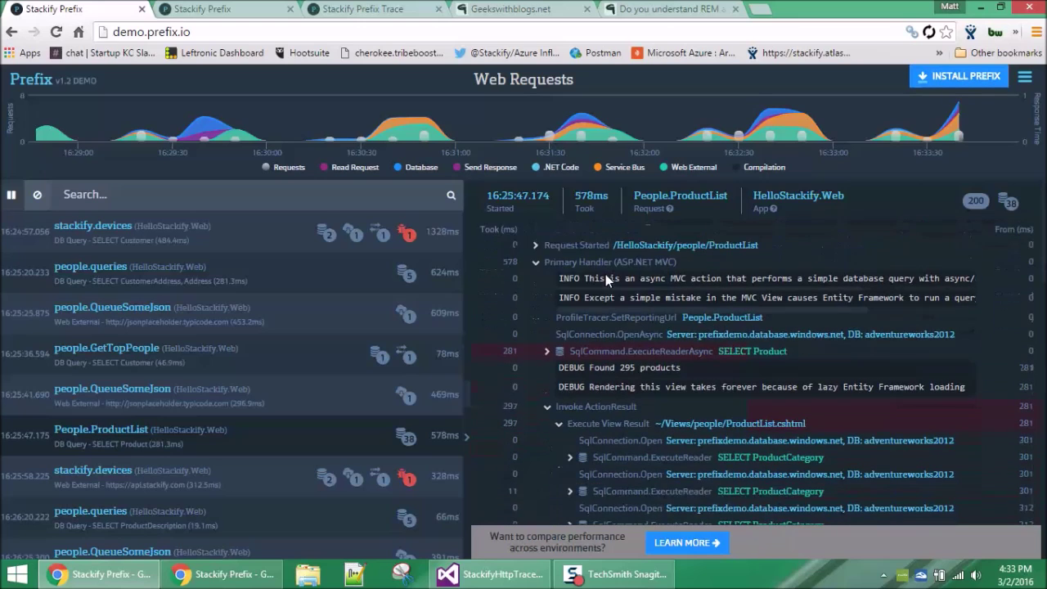
scroll(605, 274, "up", 1)
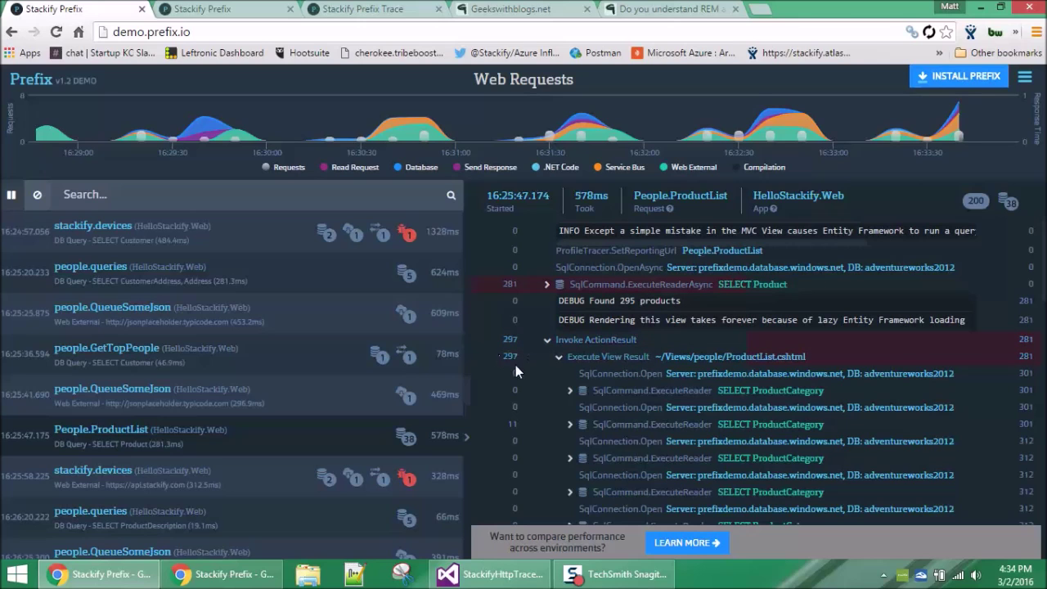
scroll(507, 367, "up", 2)
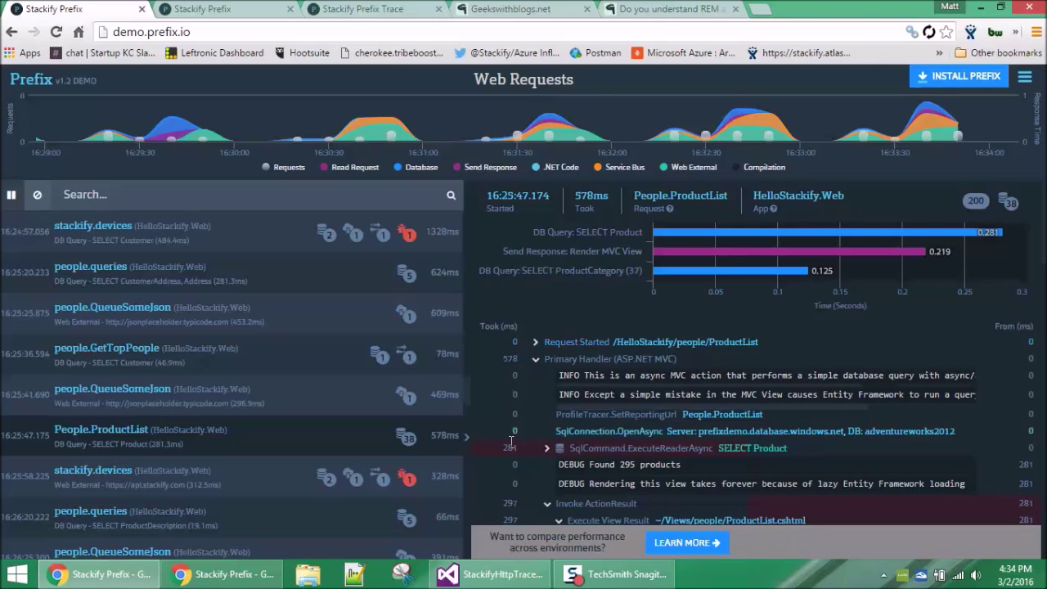
scroll(509, 442, "down", 1)
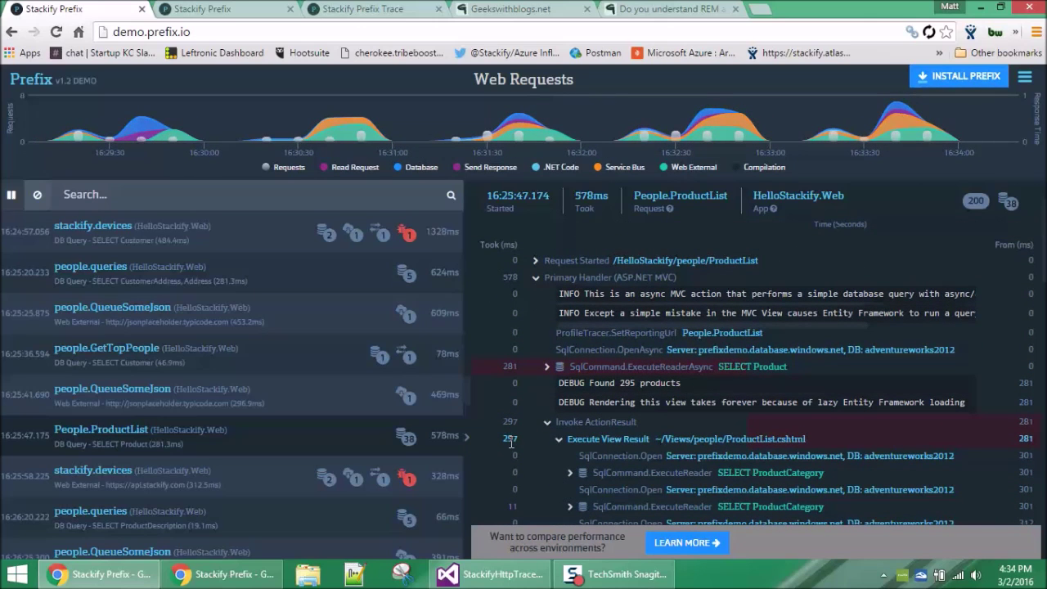